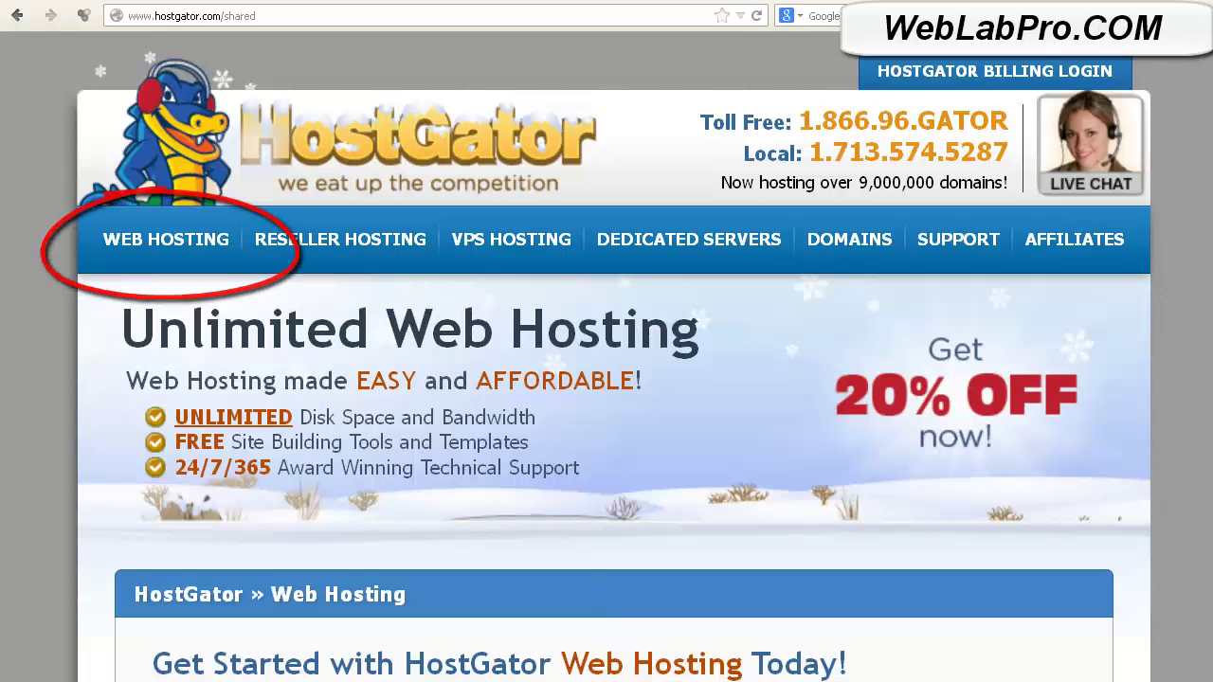
Scroll down to the Hatchling, Baby and Business plan comparison boxes.
{"action": "scroll", "coordinate": [606, 380], "scroll_direction": "down", "scroll_amount": 6}
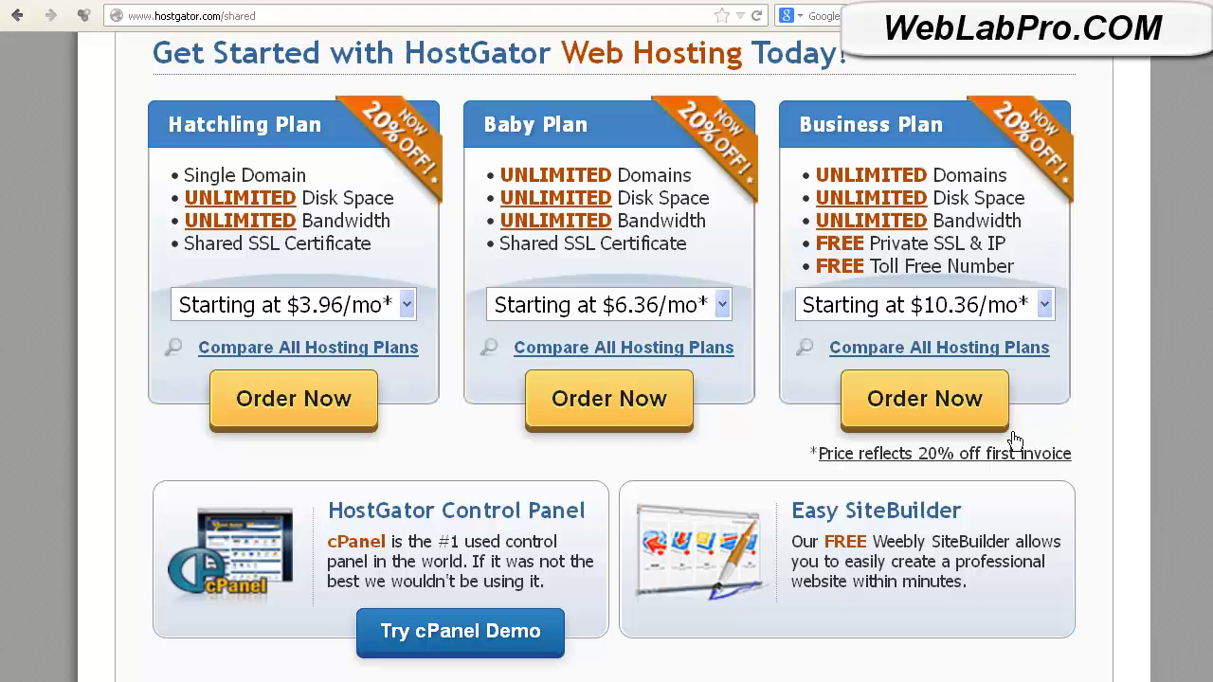
Order the Business plan with the domain weblabdemo.com and scroll to Hosting Addons.
{"action": "left_click", "coordinate": [962, 427]}
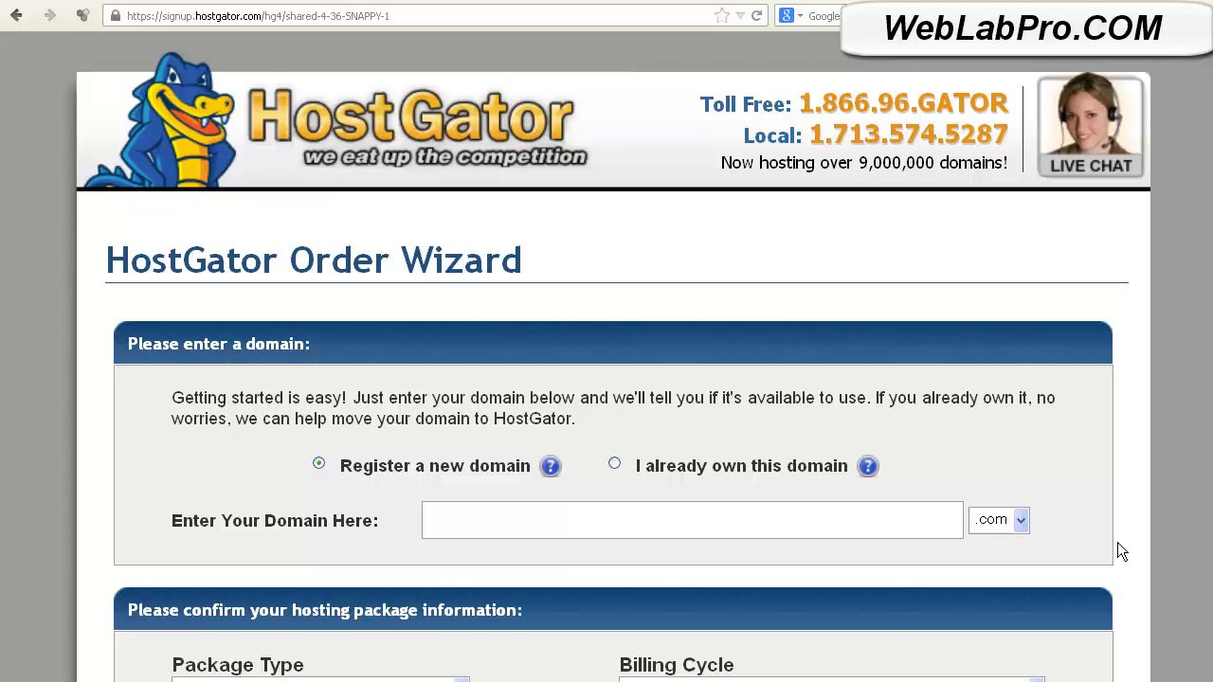
{"action": "left_click", "coordinate": [1031, 532]}
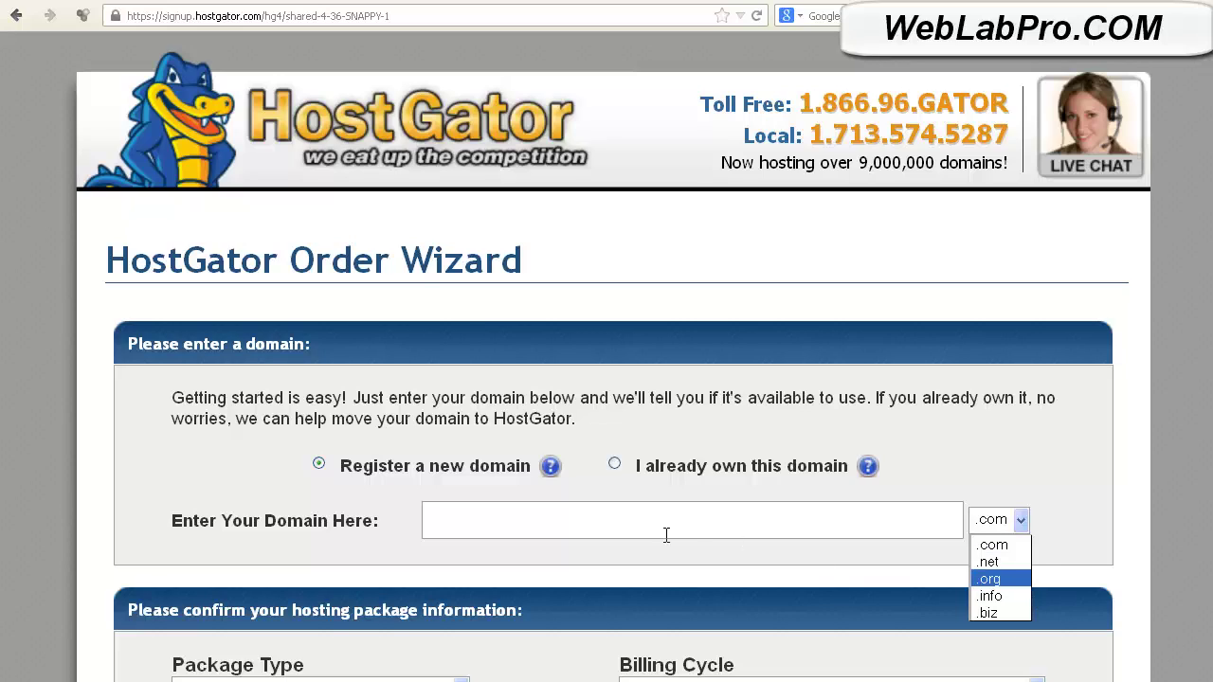
{"action": "left_click", "coordinate": [573, 535]}
{"action": "type", "text": "web"}
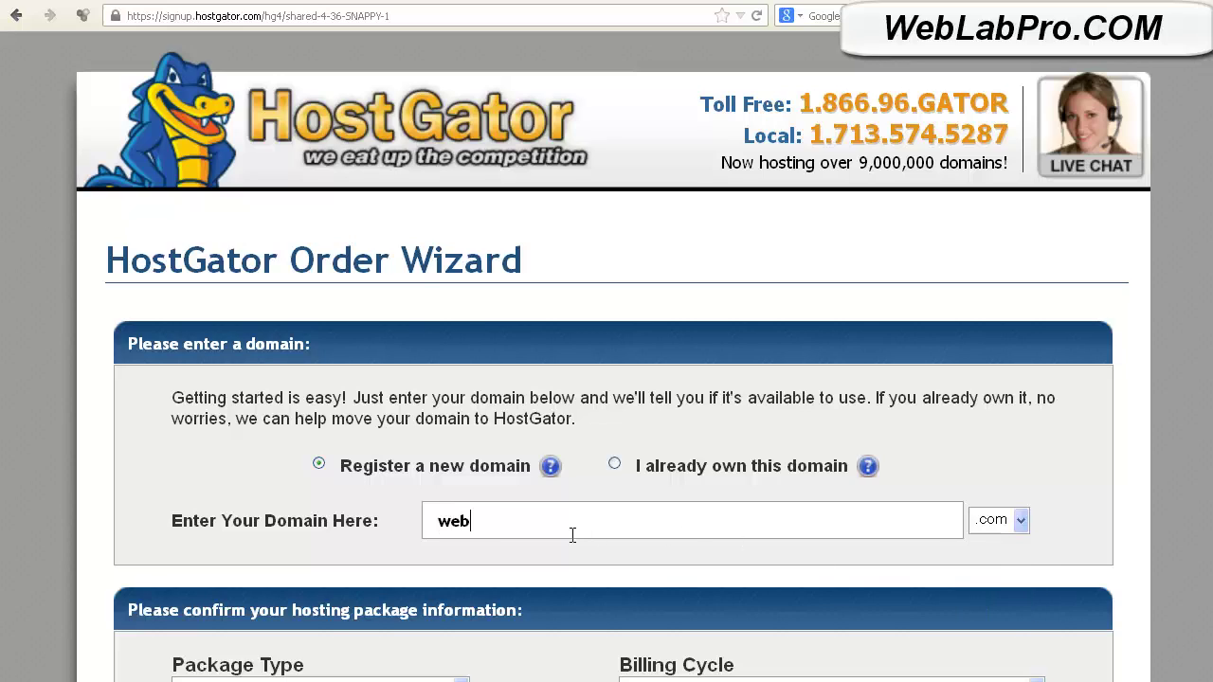
{"action": "type", "text": "labdemo"}
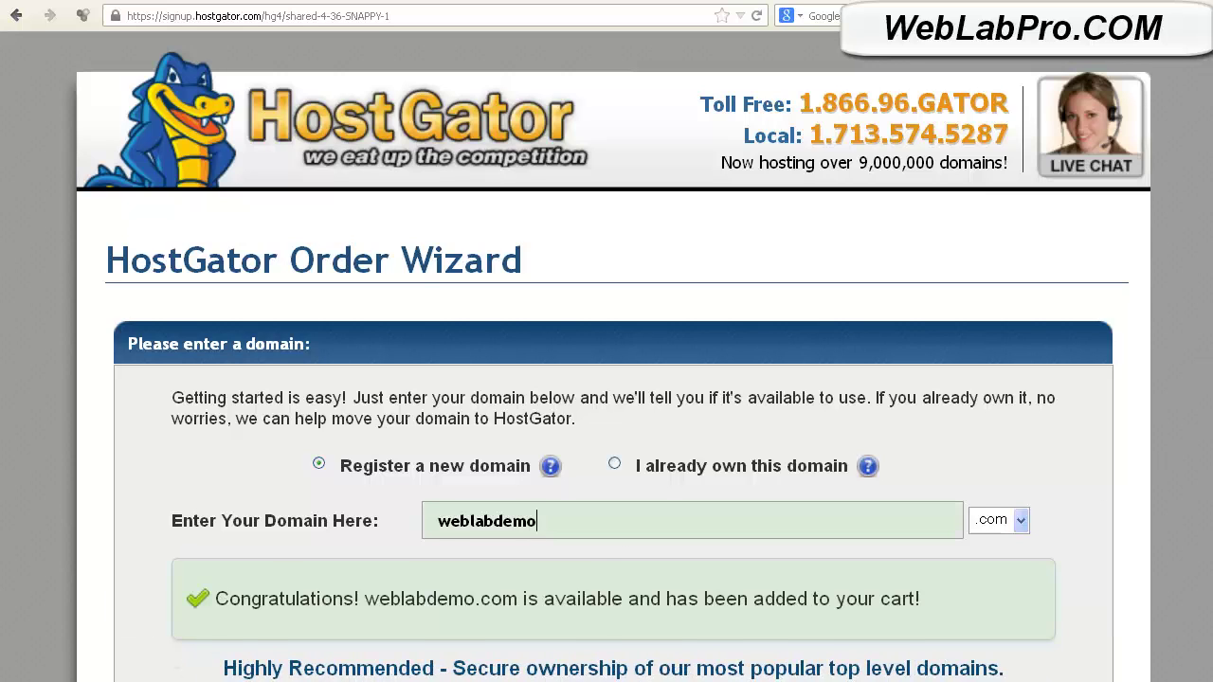
{"action": "scroll", "coordinate": [606, 357], "scroll_direction": "down", "scroll_amount": 8}
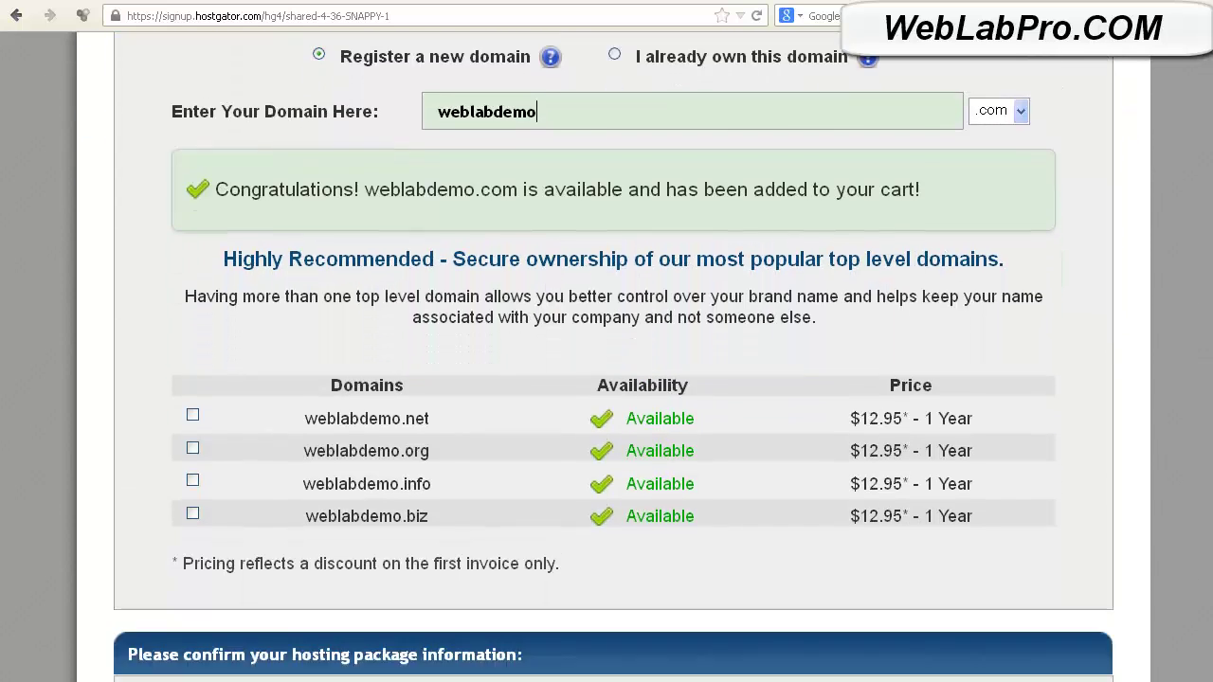
{"action": "scroll", "coordinate": [606, 357], "scroll_direction": "down", "scroll_amount": 2}
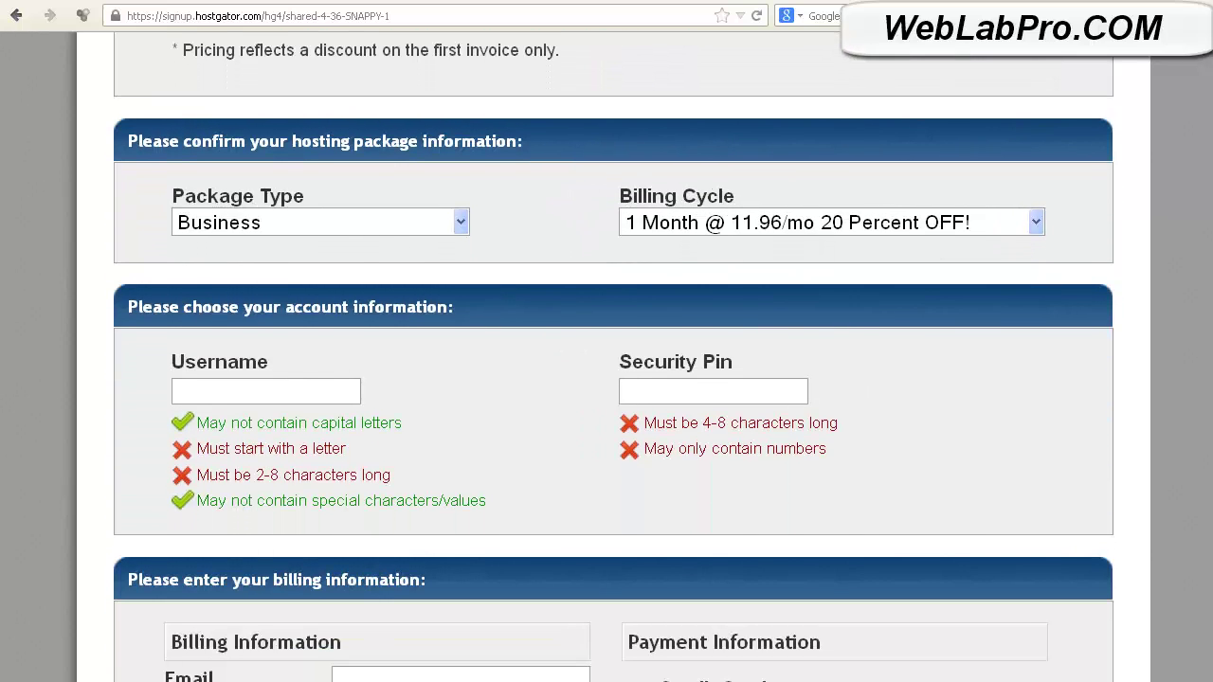
{"action": "scroll", "coordinate": [606, 357], "scroll_direction": "down", "scroll_amount": 5}
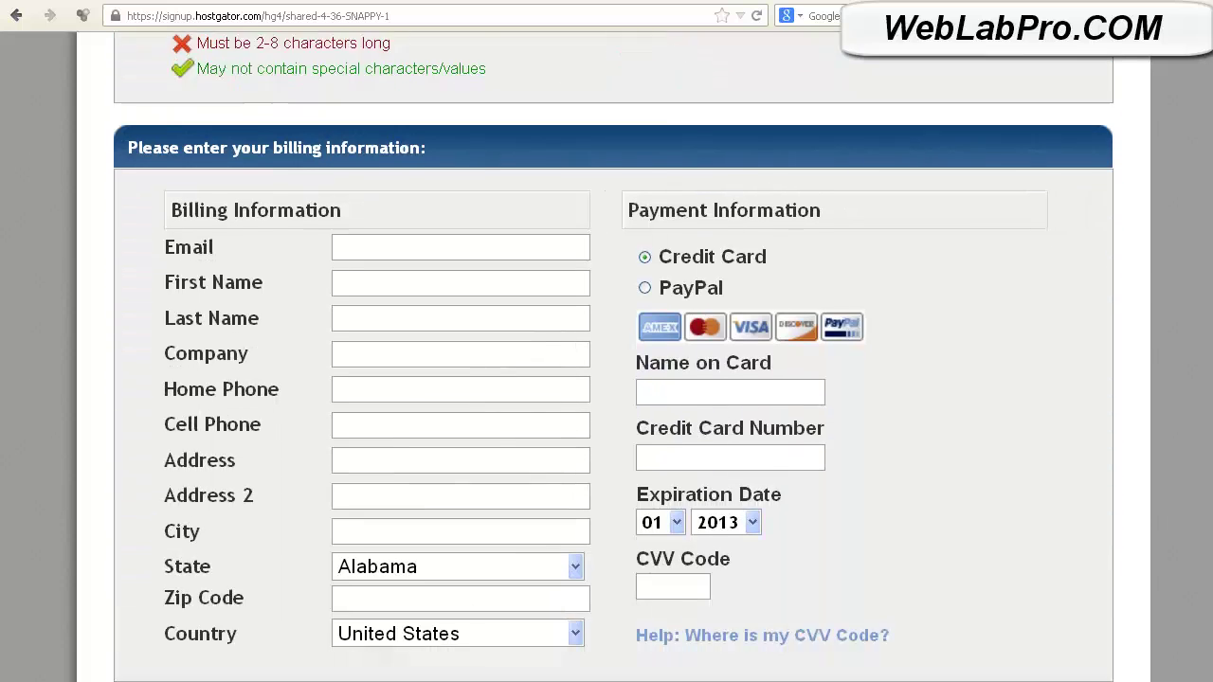
{"action": "scroll", "coordinate": [606, 356], "scroll_direction": "down", "scroll_amount": 6}
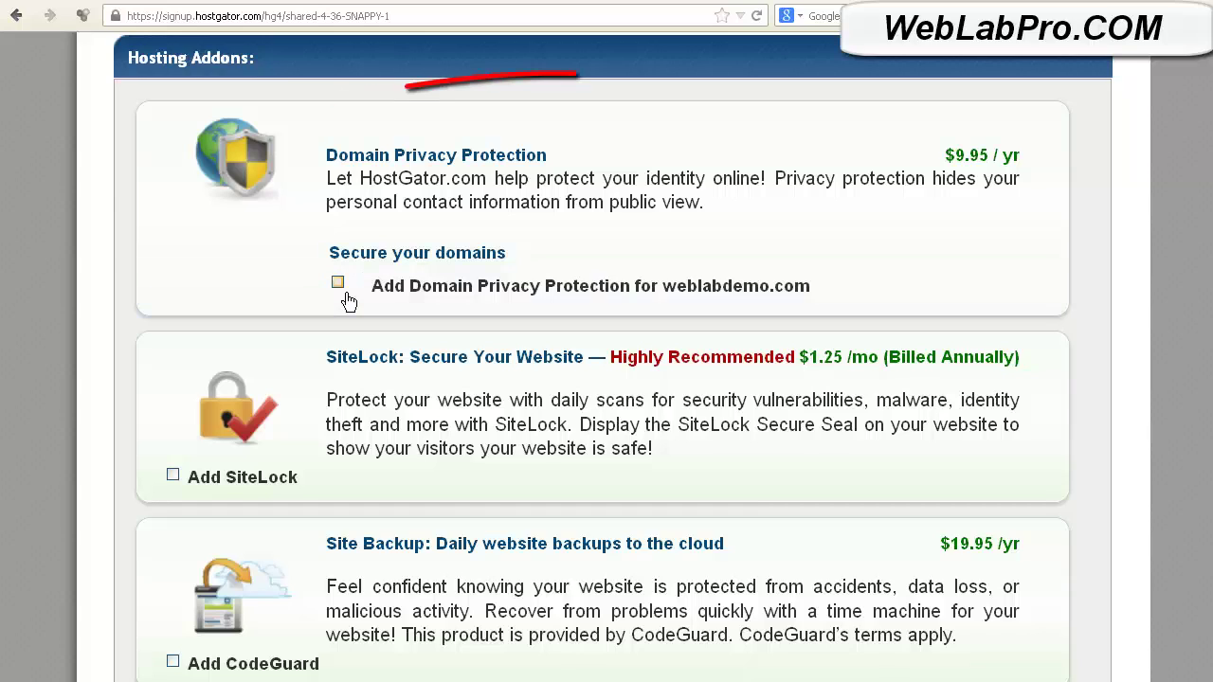
Leave Domain Privacy Protection unticked and review the $24.91 order total.
{"action": "left_click", "coordinate": [347, 298]}
{"action": "left_click", "coordinate": [347, 298]}
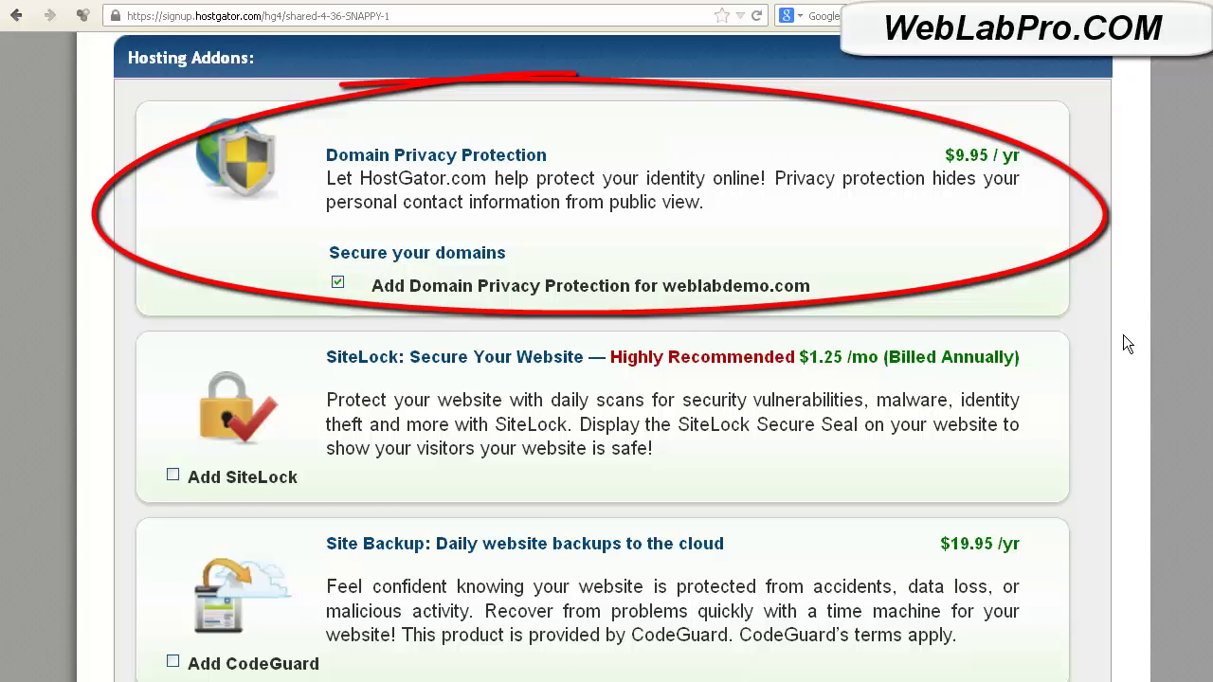
{"action": "left_click", "coordinate": [347, 297]}
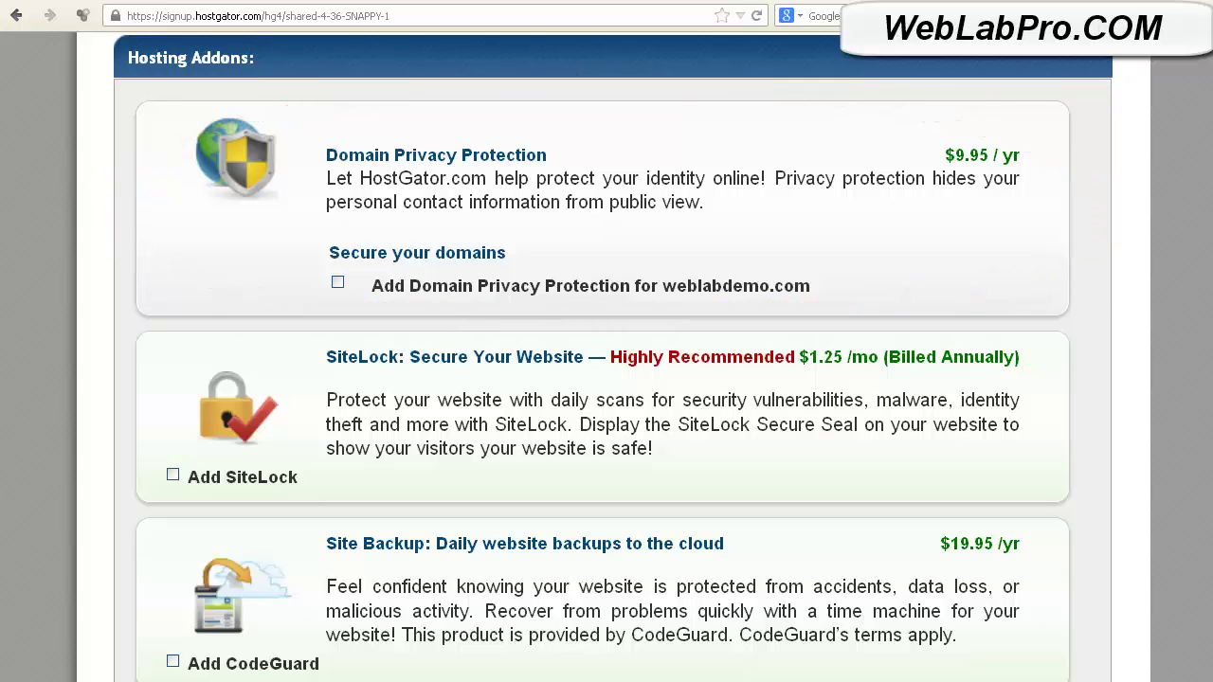
{"action": "scroll", "coordinate": [614, 358], "scroll_direction": "down", "scroll_amount": 10}
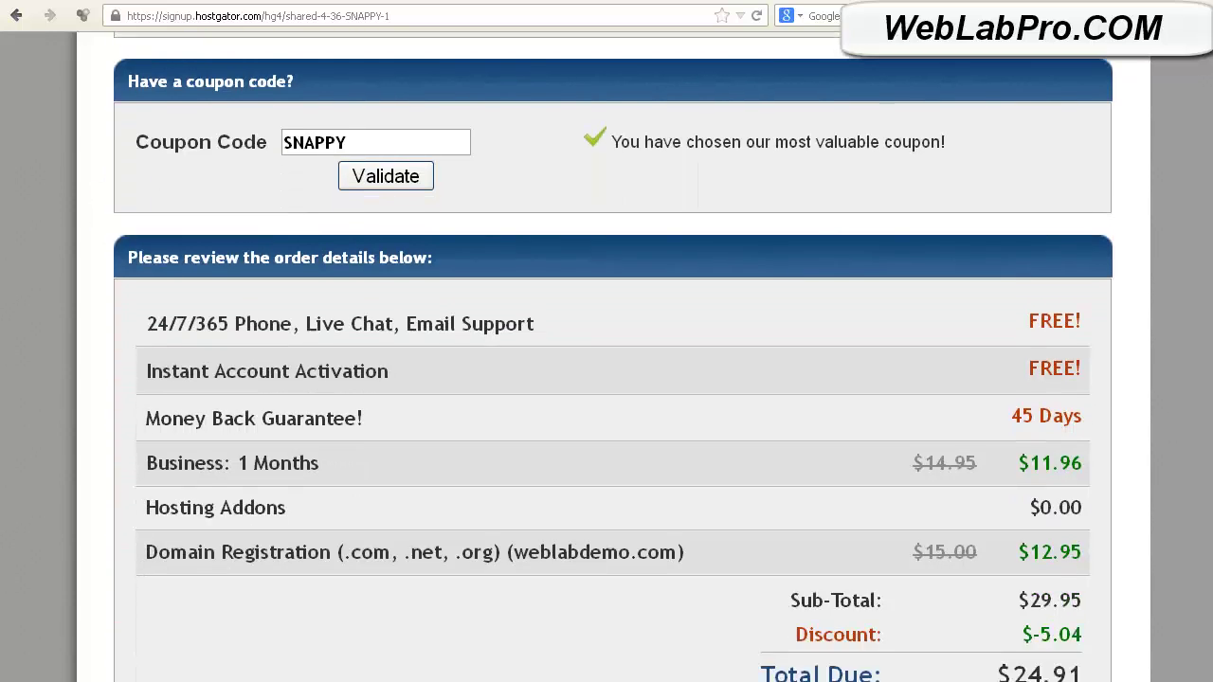
{"action": "scroll", "coordinate": [613, 357], "scroll_direction": "down", "scroll_amount": 1}
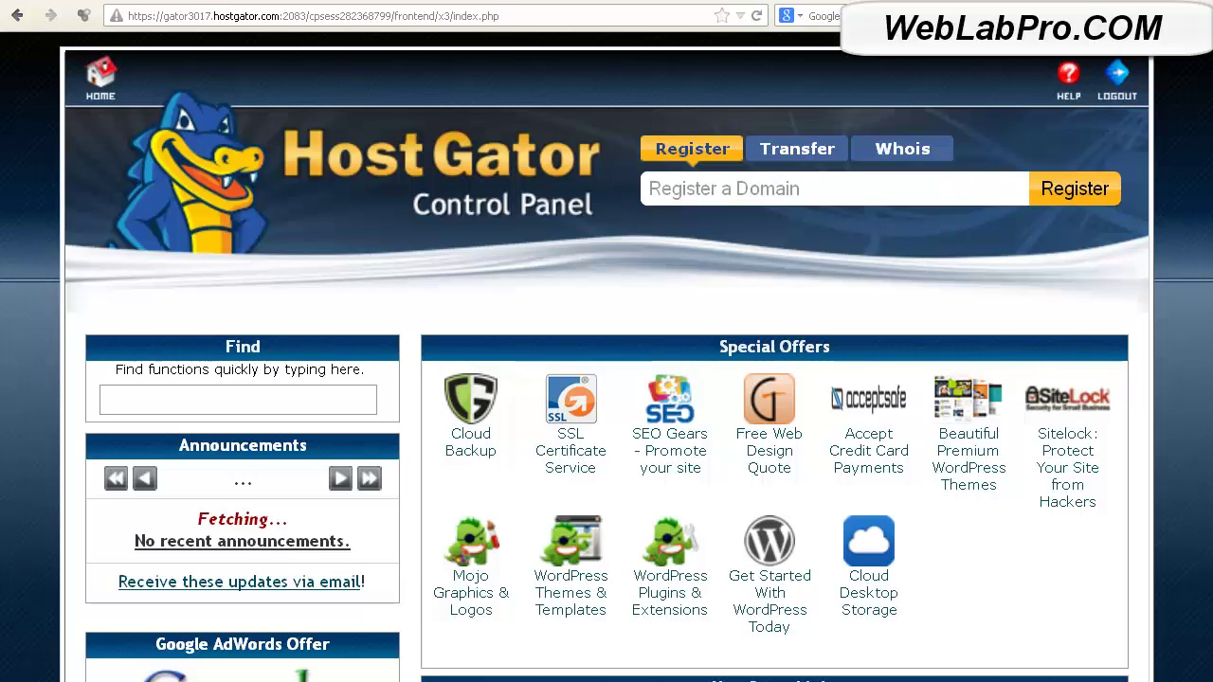
Scroll down the cPanel home page to the Software/Services section.
{"action": "scroll", "coordinate": [606, 379], "scroll_direction": "down", "scroll_amount": 7}
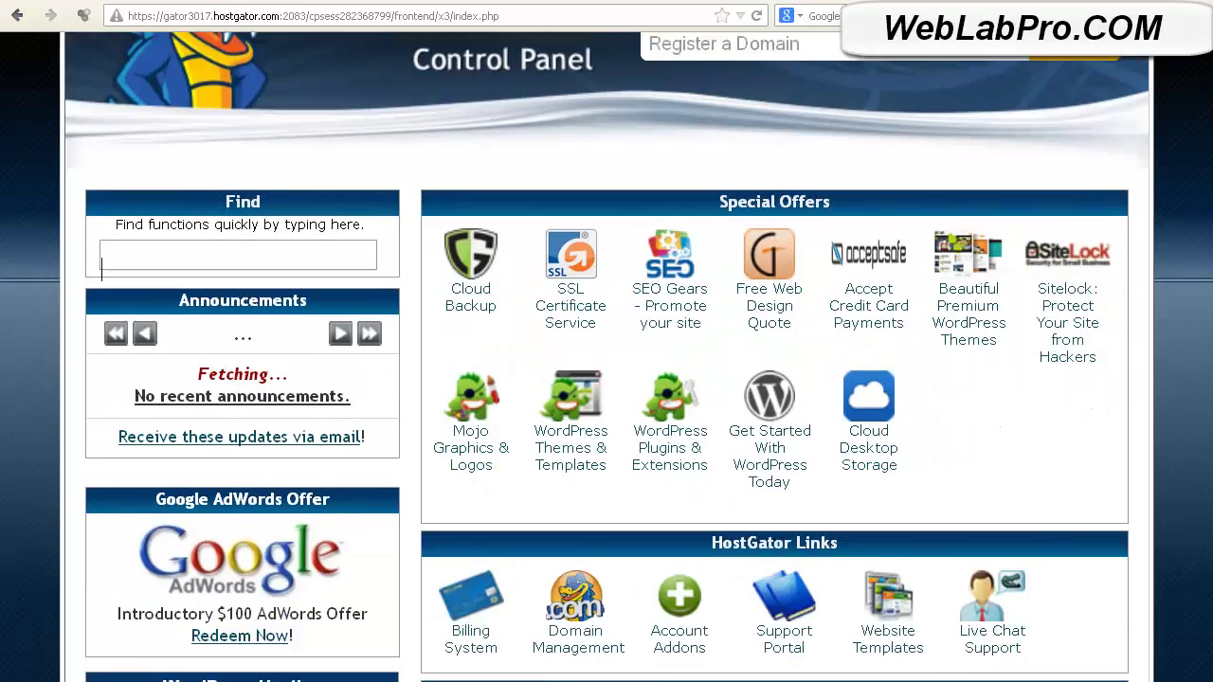
{"action": "scroll", "coordinate": [607, 379], "scroll_direction": "down", "scroll_amount": 3}
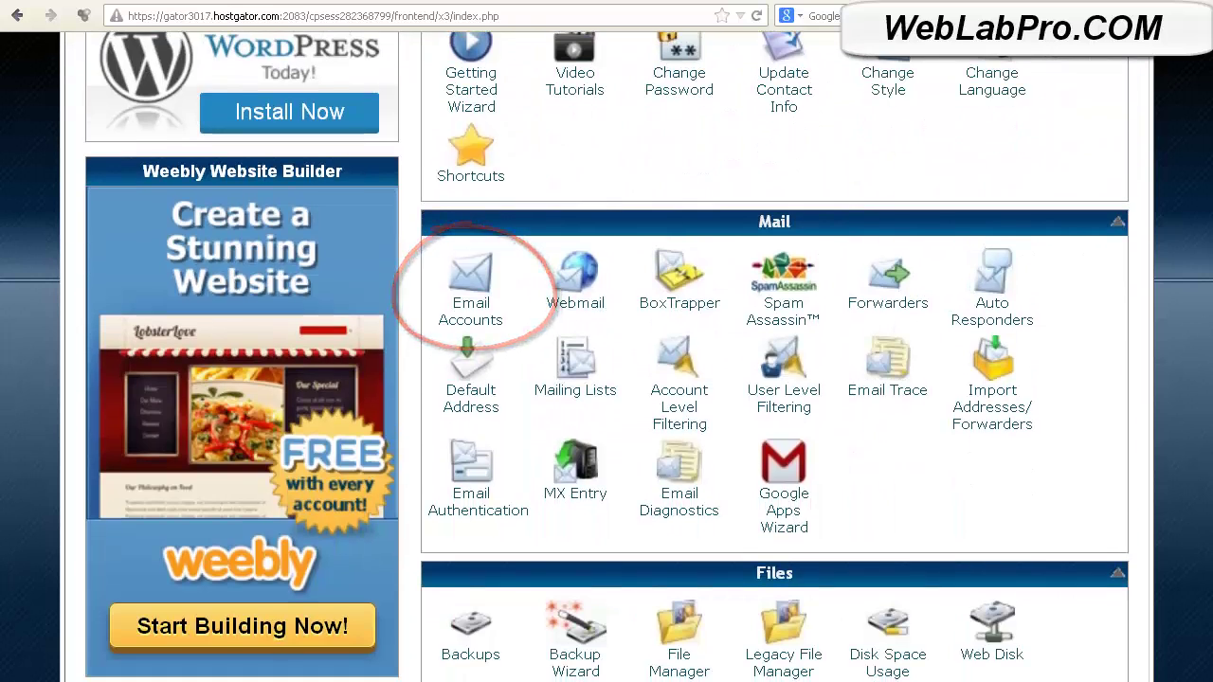
{"action": "scroll", "coordinate": [607, 380], "scroll_direction": "down", "scroll_amount": 1}
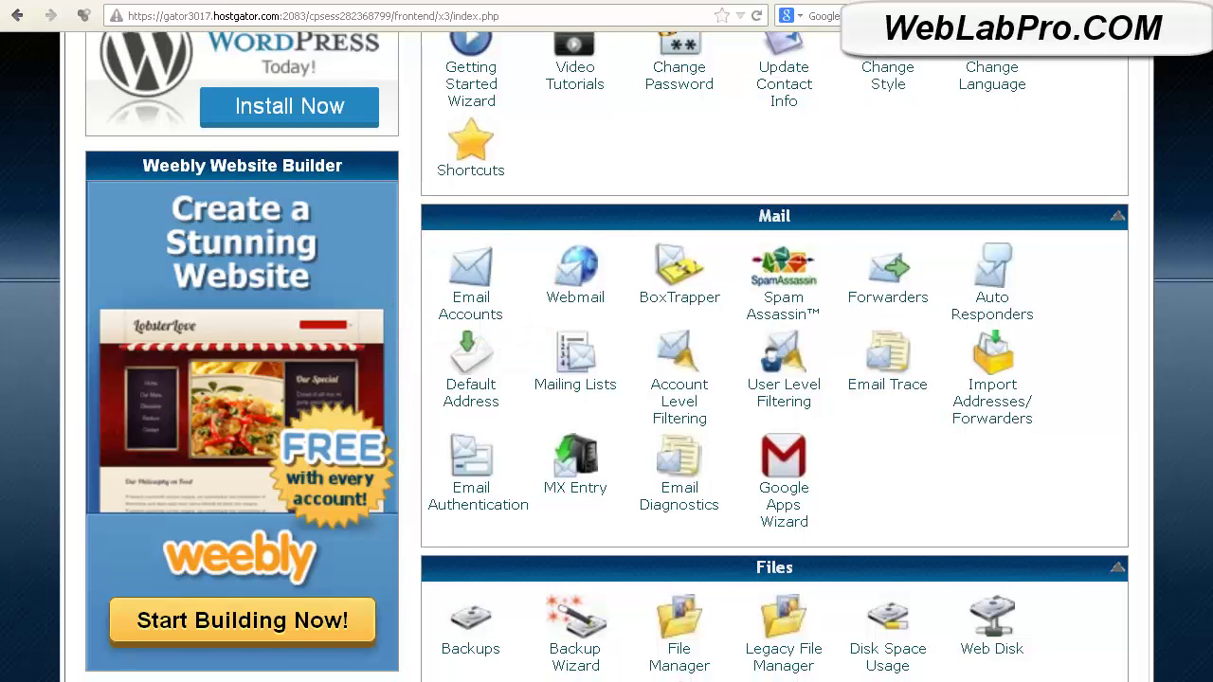
{"action": "scroll", "coordinate": [607, 379], "scroll_direction": "down", "scroll_amount": 5}
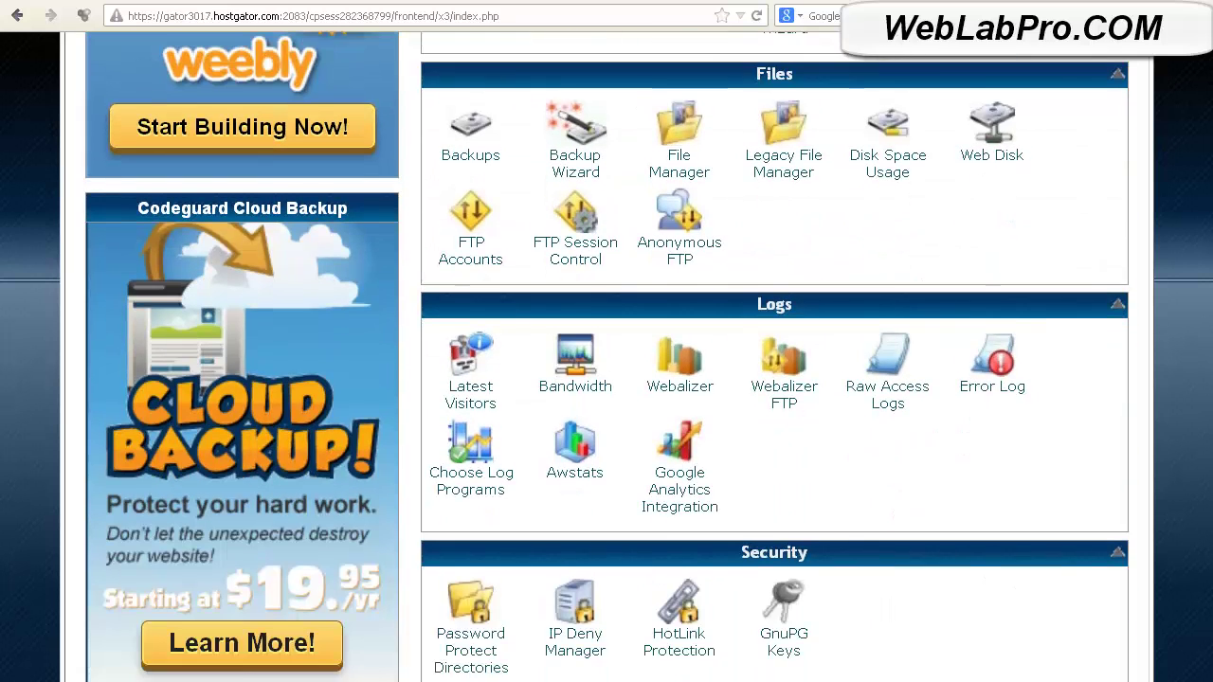
{"action": "scroll", "coordinate": [607, 380], "scroll_direction": "down", "scroll_amount": 5}
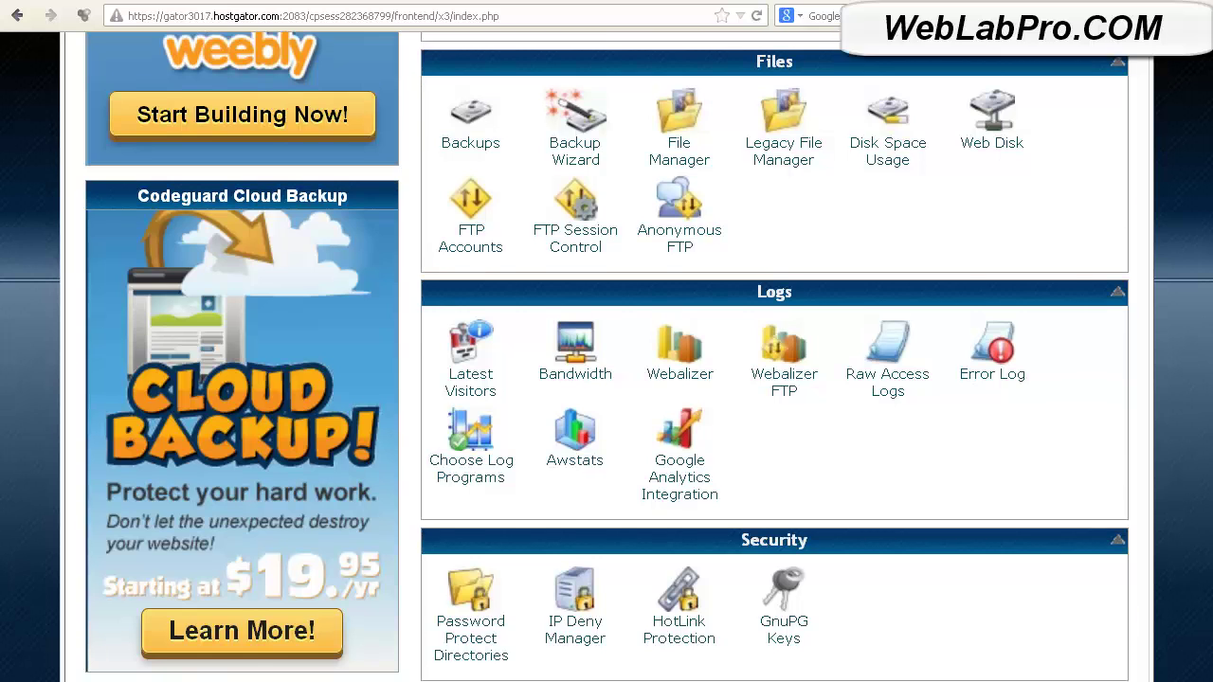
{"action": "scroll", "coordinate": [607, 379], "scroll_direction": "down", "scroll_amount": 2}
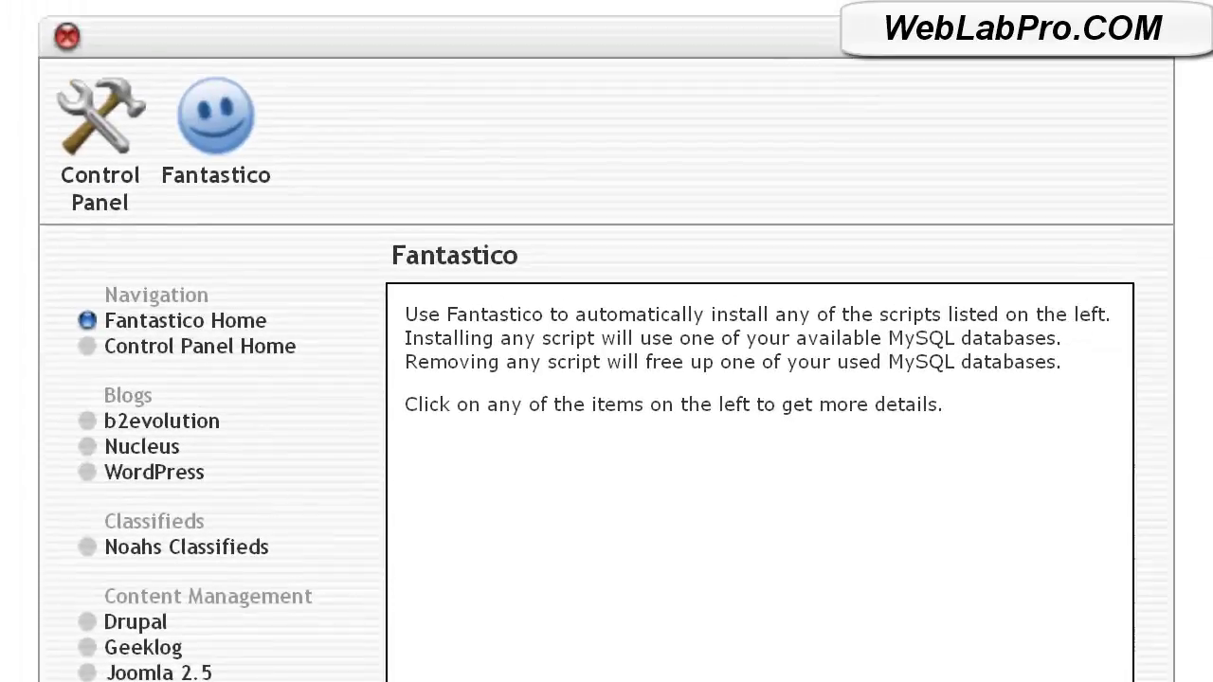
Start a new WordPress installation in Fantastico and show the install-domain list.
{"action": "mouse_move", "coordinate": [190, 497]}
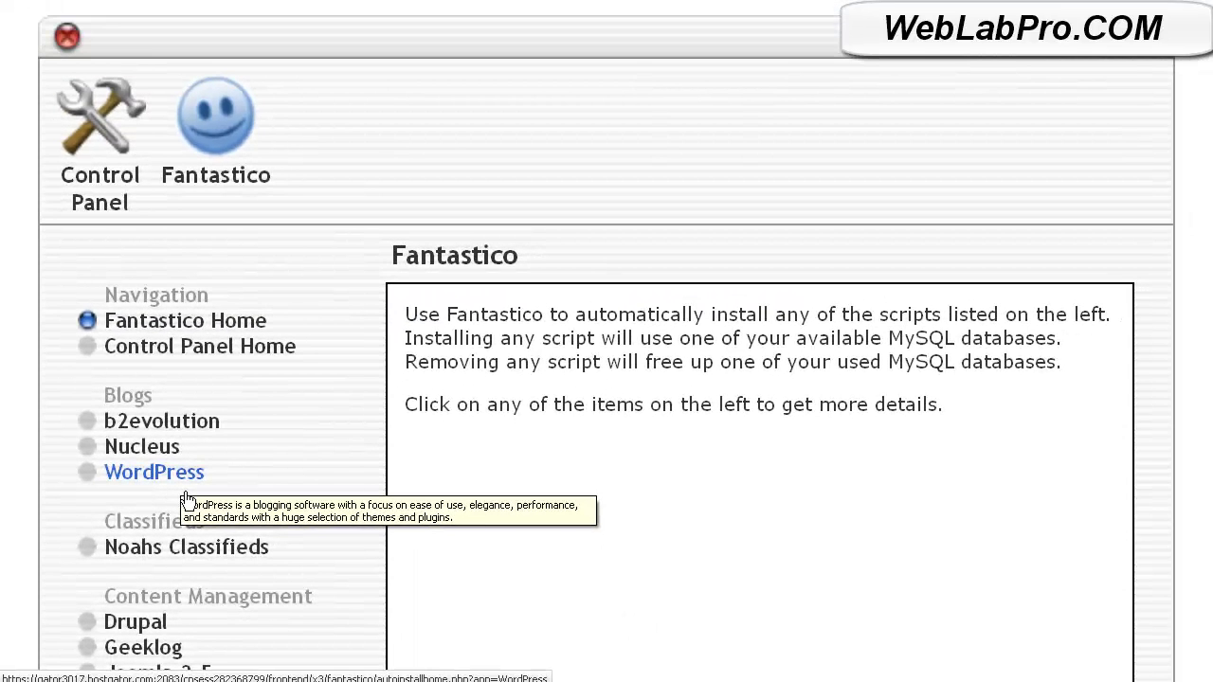
{"action": "left_click", "coordinate": [188, 496]}
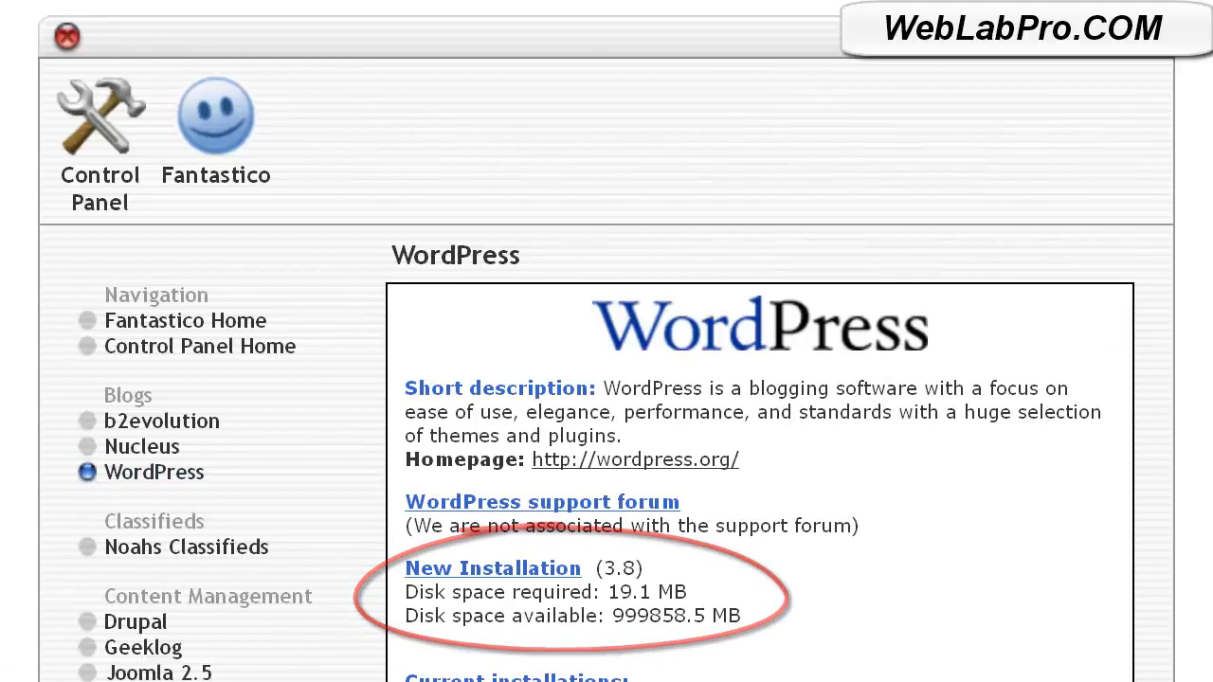
{"action": "left_click", "coordinate": [493, 567]}
{"action": "left_click", "coordinate": [1050, 240]}
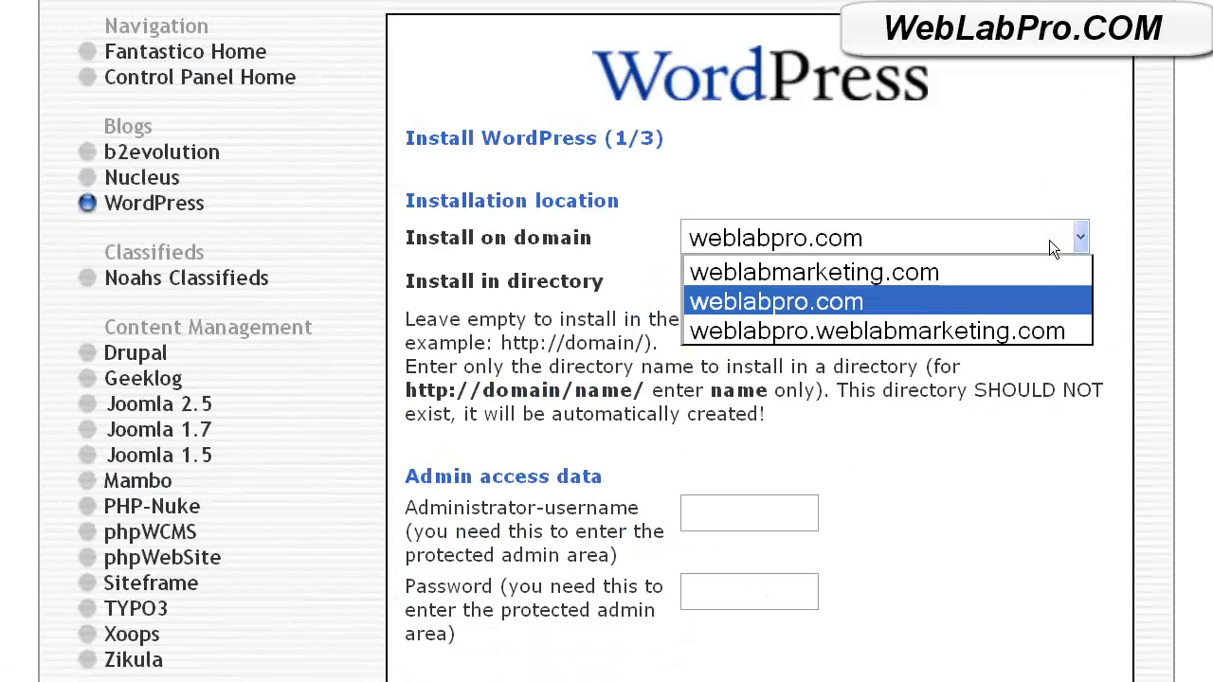
Target weblabpro.com with admin username 'user', the admin password, and site description weblabpro.com.
{"action": "left_click", "coordinate": [1034, 303]}
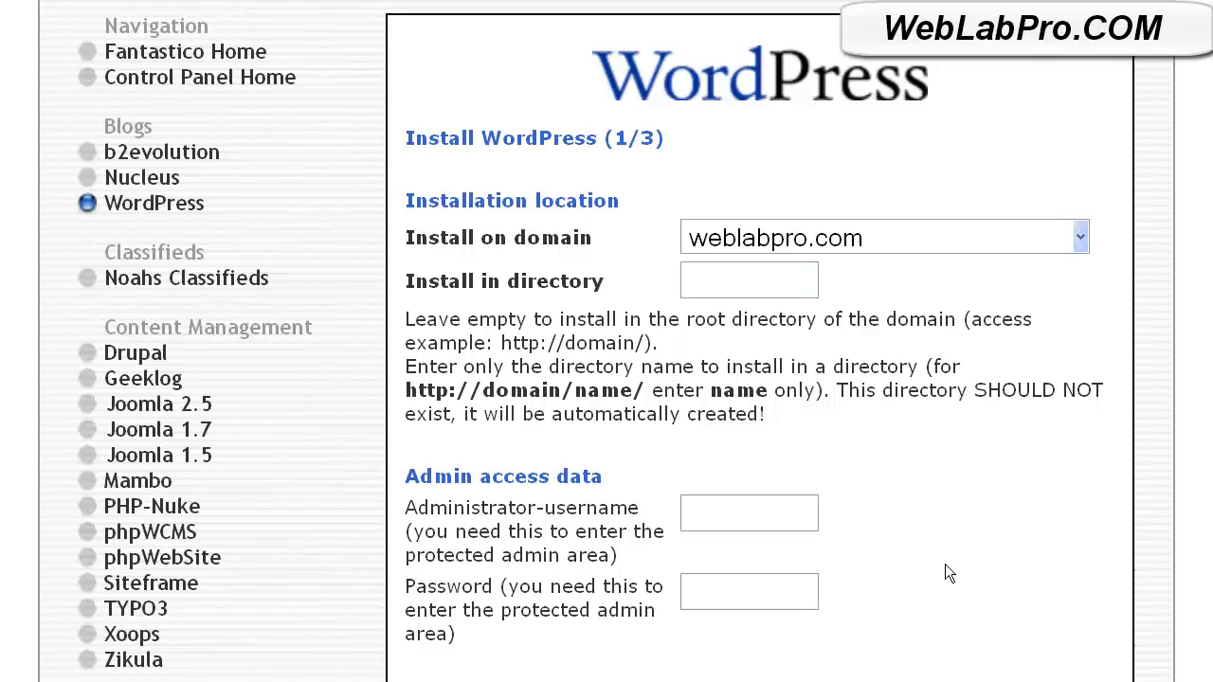
{"action": "left_click", "coordinate": [713, 522]}
{"action": "type", "text": "user"}
{"action": "left_click", "coordinate": [698, 609]}
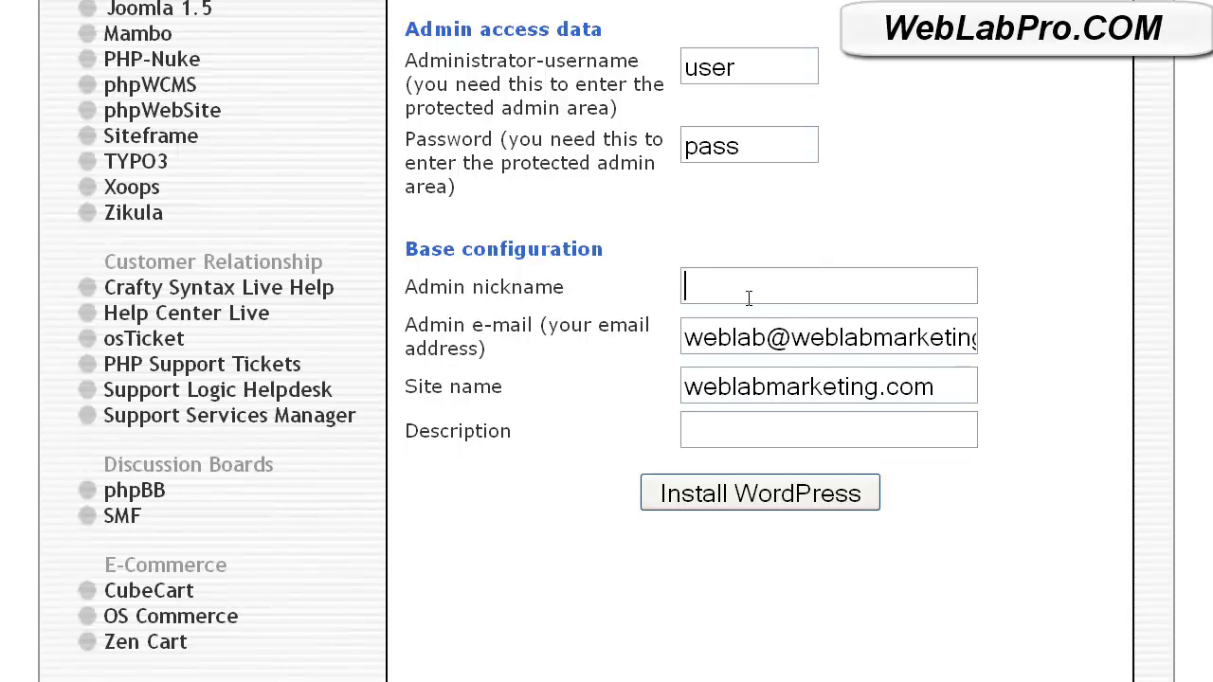
{"action": "left_click", "coordinate": [770, 436]}
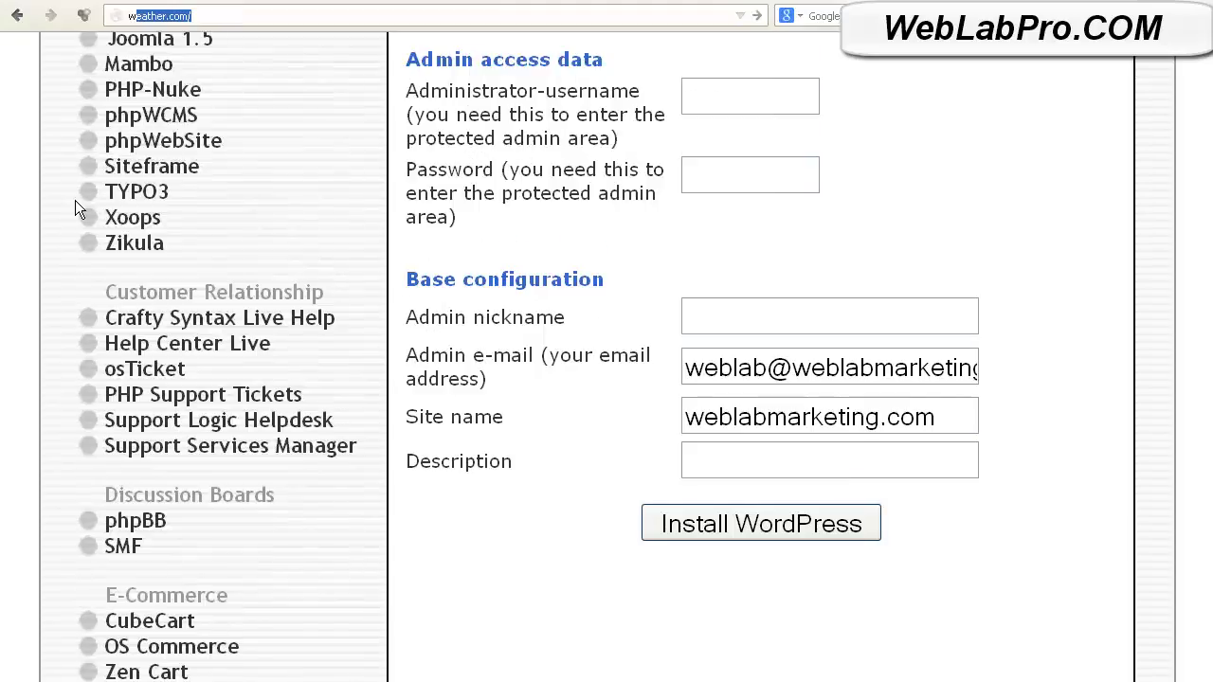
{"action": "type", "text": "webla"}
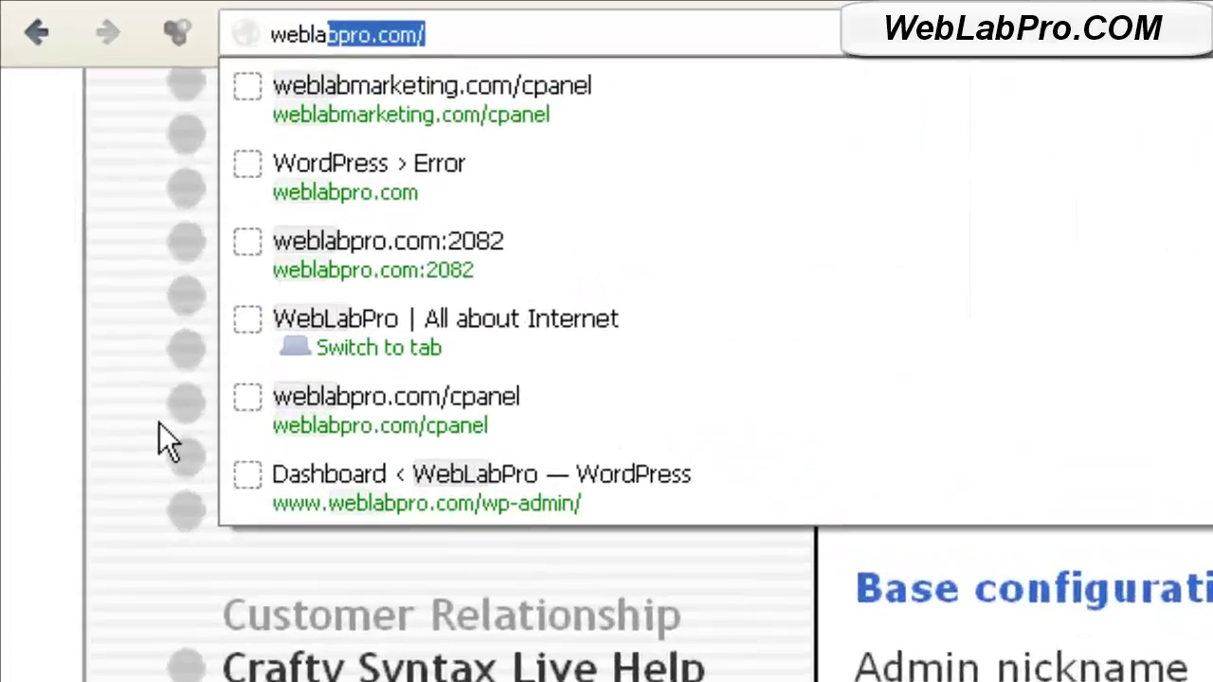
{"action": "type", "text": "bpro.com"}
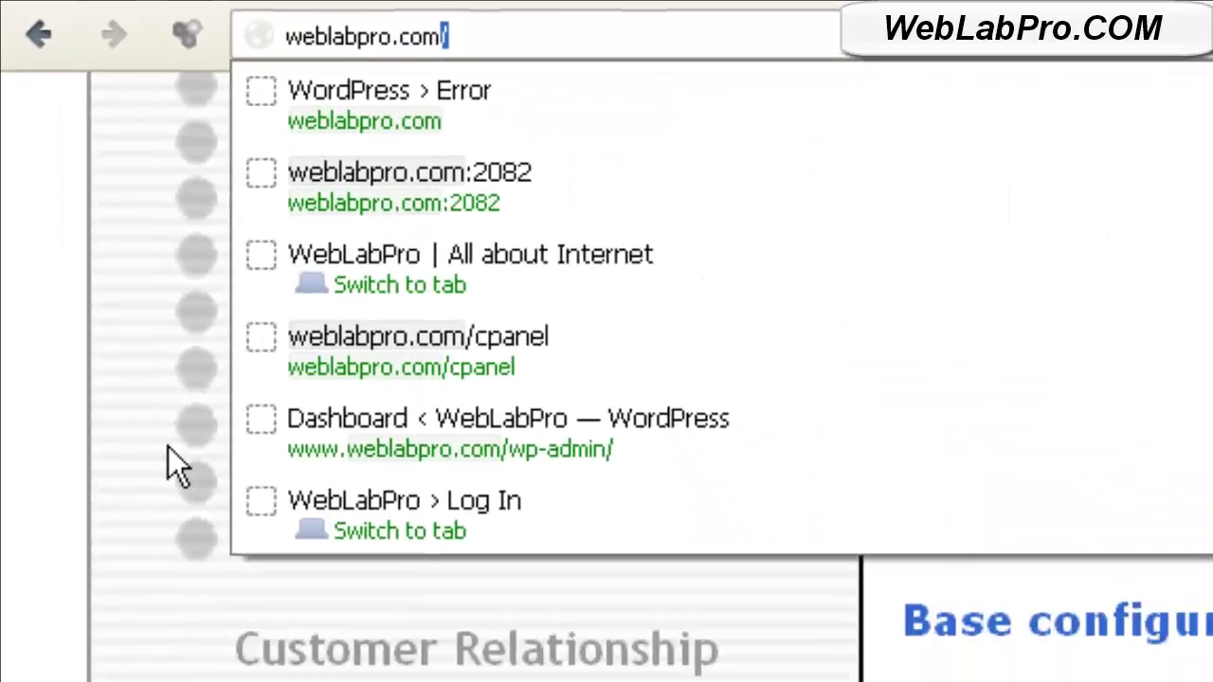
Load weblabpro.com, then go to its wp-admin/ login page.
{"action": "key", "text": "Return"}
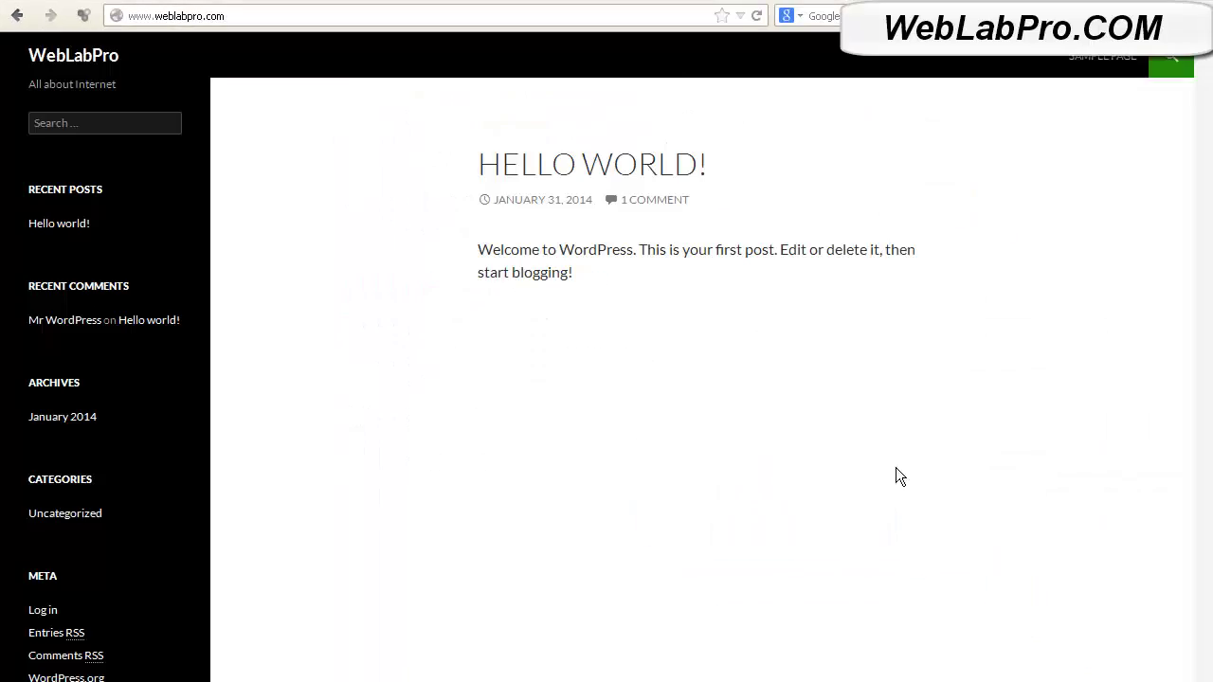
{"action": "left_click", "coordinate": [246, 22]}
{"action": "type", "text": "wp-"}
{"action": "type", "text": "a"}
{"action": "type", "text": "dmin/"}
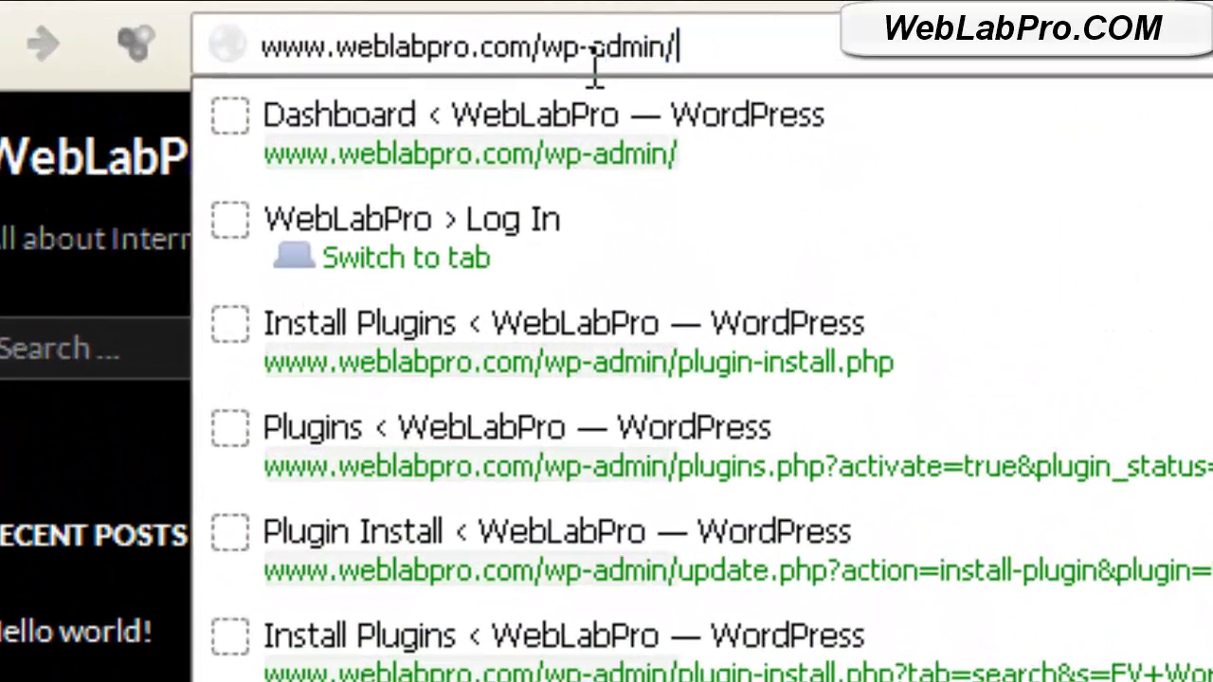
{"action": "key", "text": "Down"}
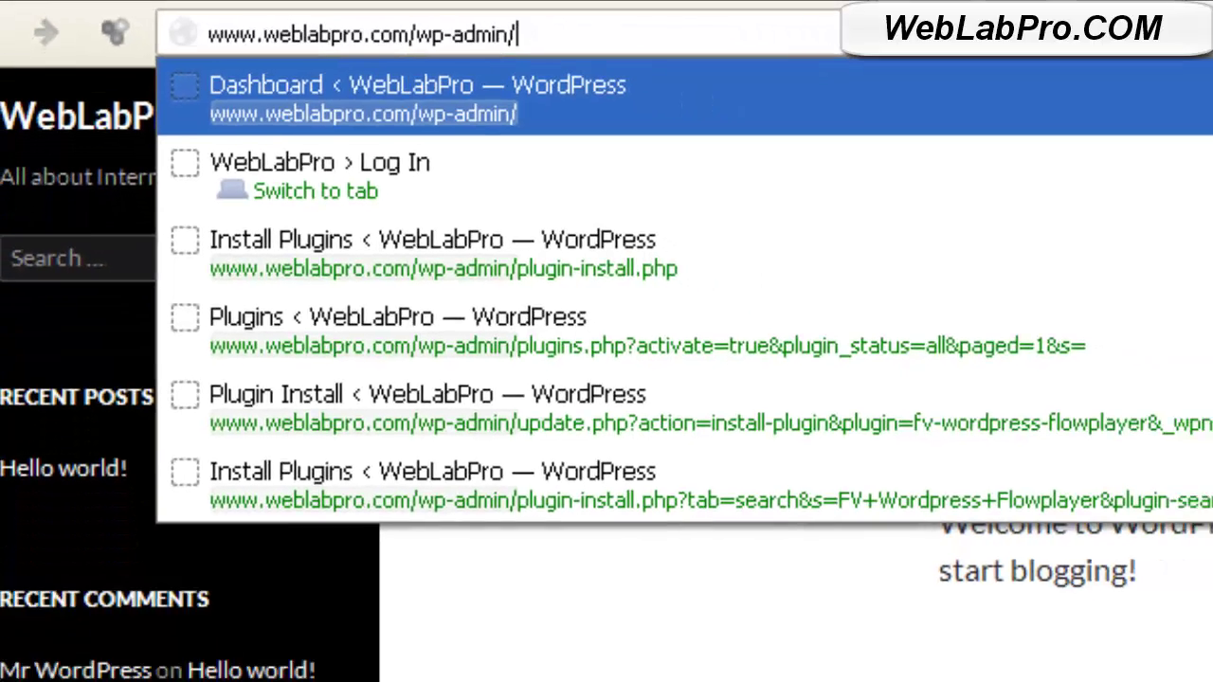
{"action": "key", "text": "Return"}
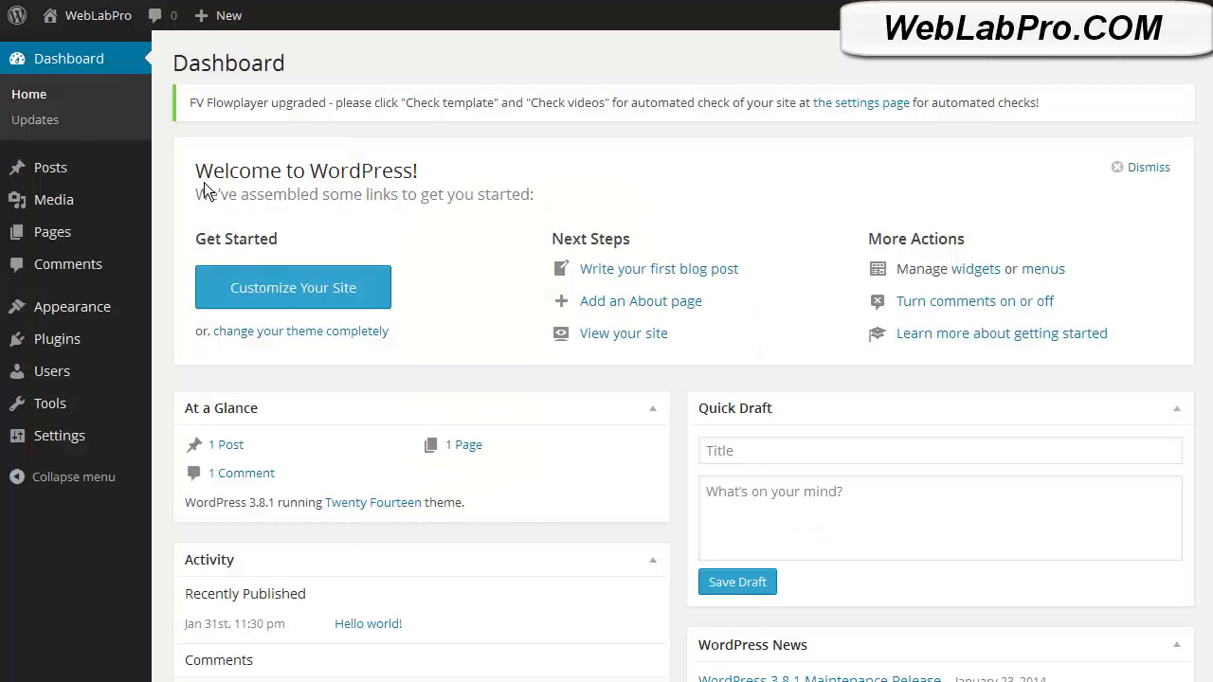
Browse the Posts, Pages, Appearance and Plugins menus, then search YouTube for 'wordpress'.
{"action": "mouse_move", "coordinate": [90, 174]}
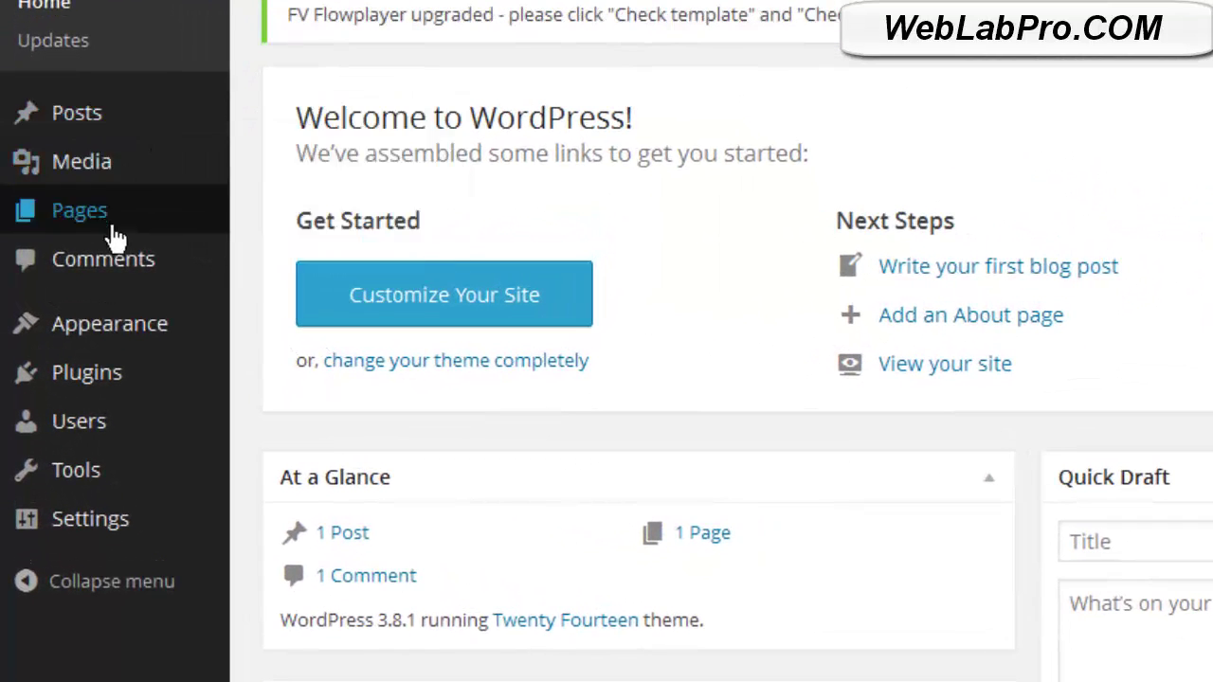
{"action": "mouse_move", "coordinate": [114, 237]}
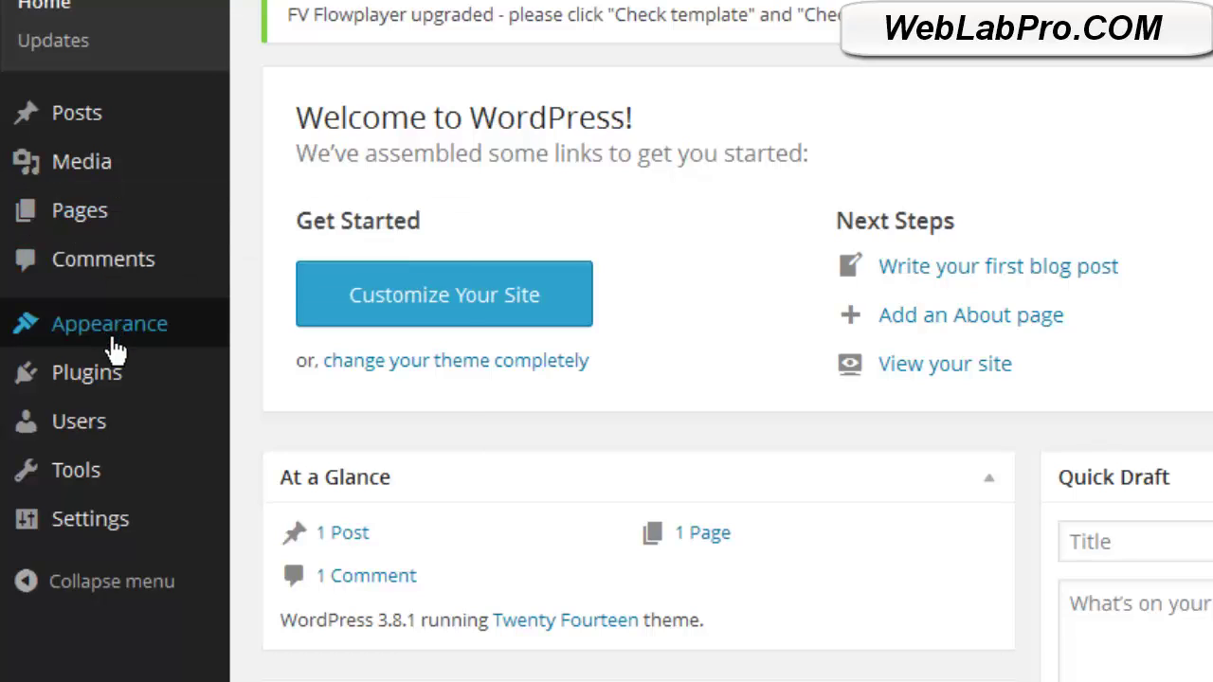
{"action": "mouse_move", "coordinate": [114, 349]}
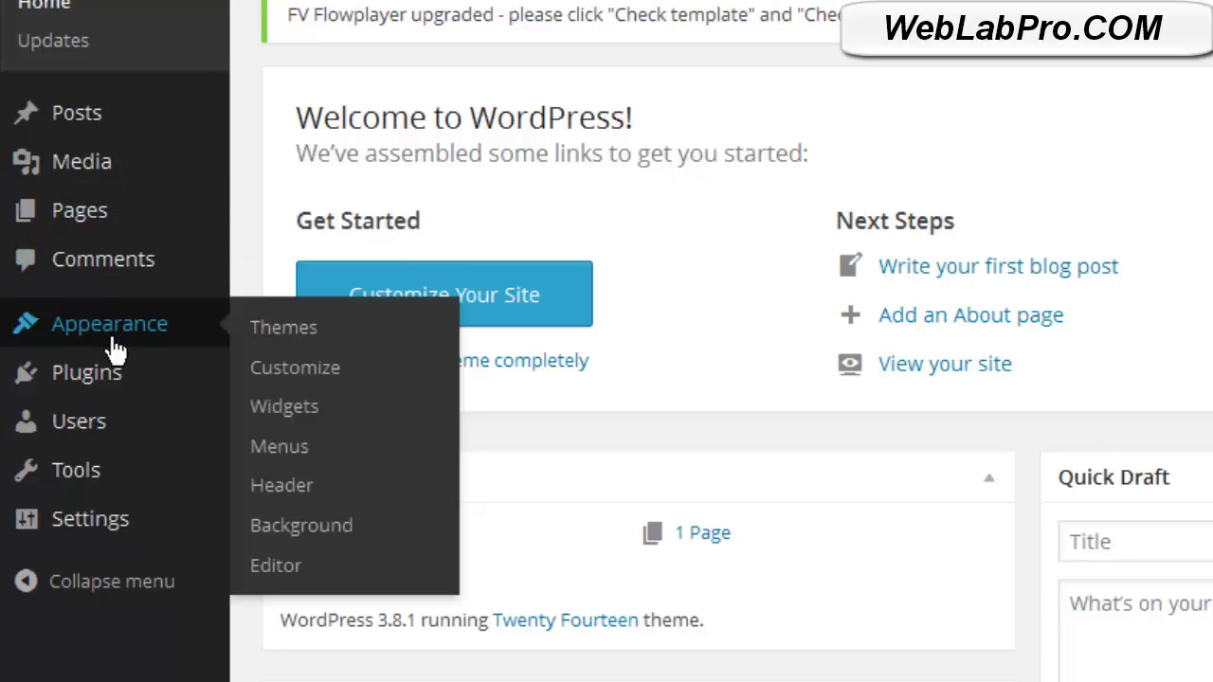
{"action": "mouse_move", "coordinate": [109, 400]}
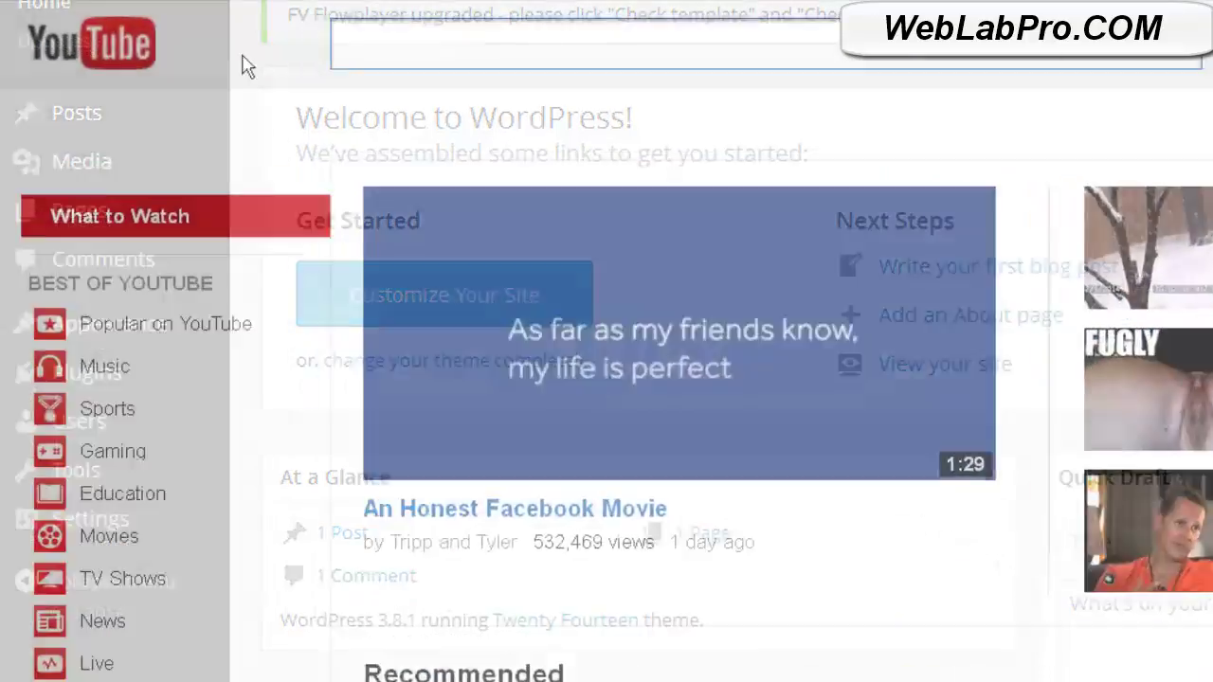
{"action": "type", "text": "wordpress"}
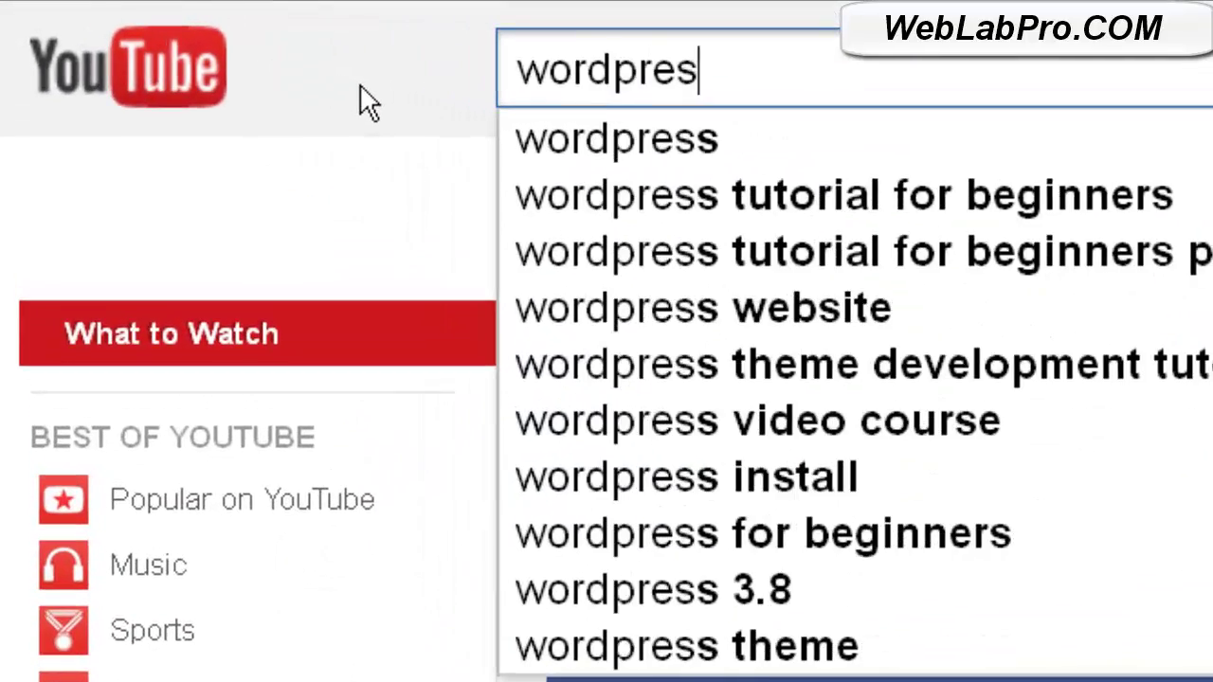